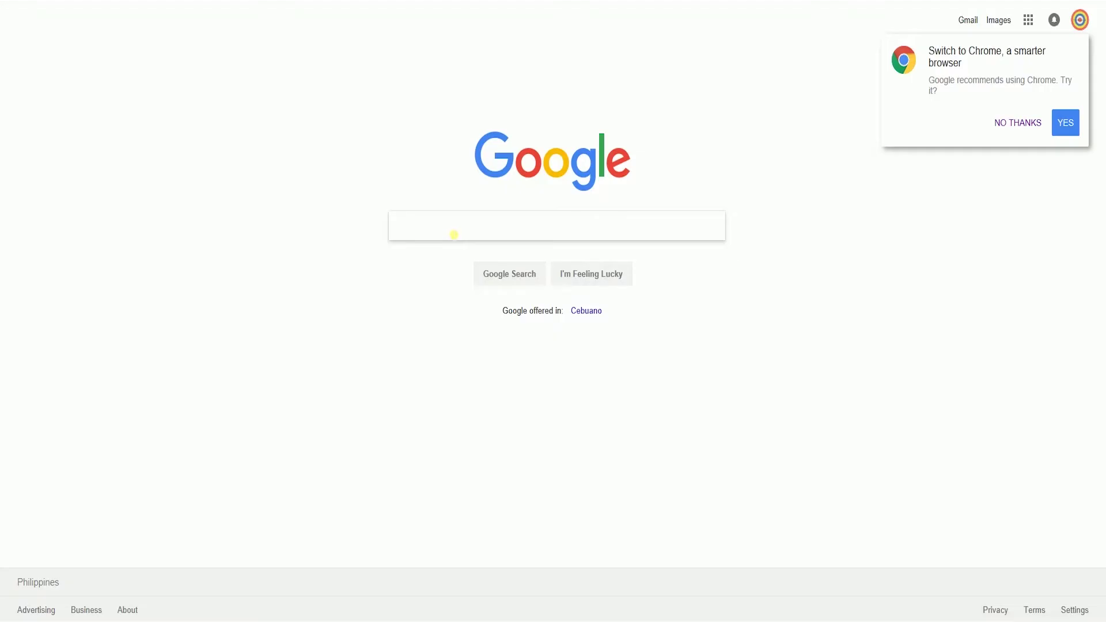
# - Search Google for 'Gift ideas' to bring up results with paid ads
pyautogui.write('Gift ideas')
pyautogui.press('Escape')
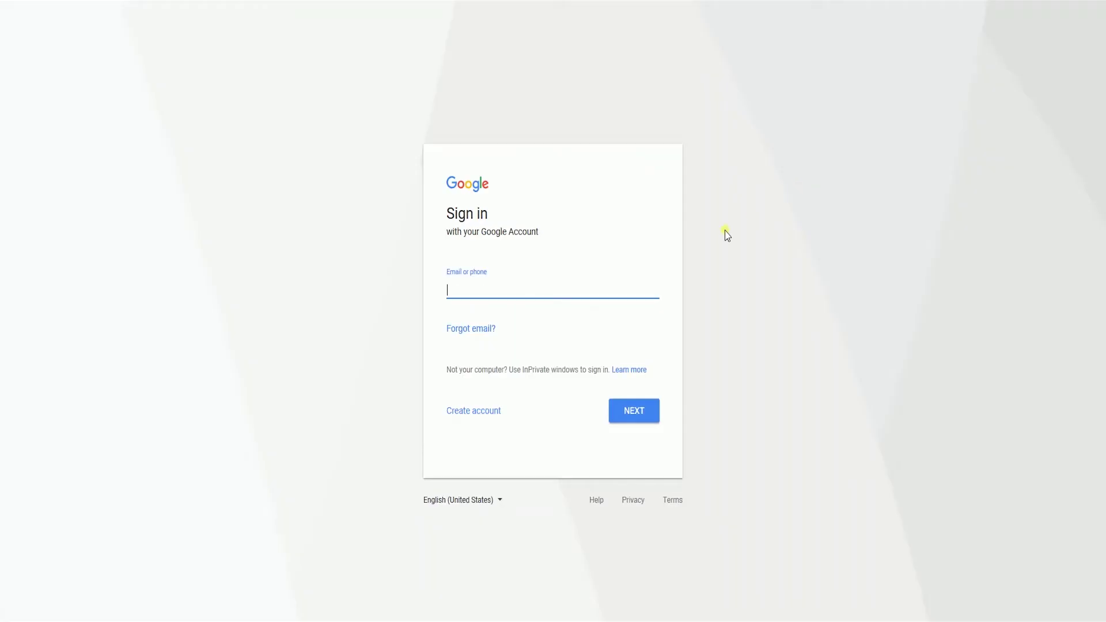
# - Sign in with the tutorial account's e-mail and password to reach the AdWords overview
pyautogui.press('Return')
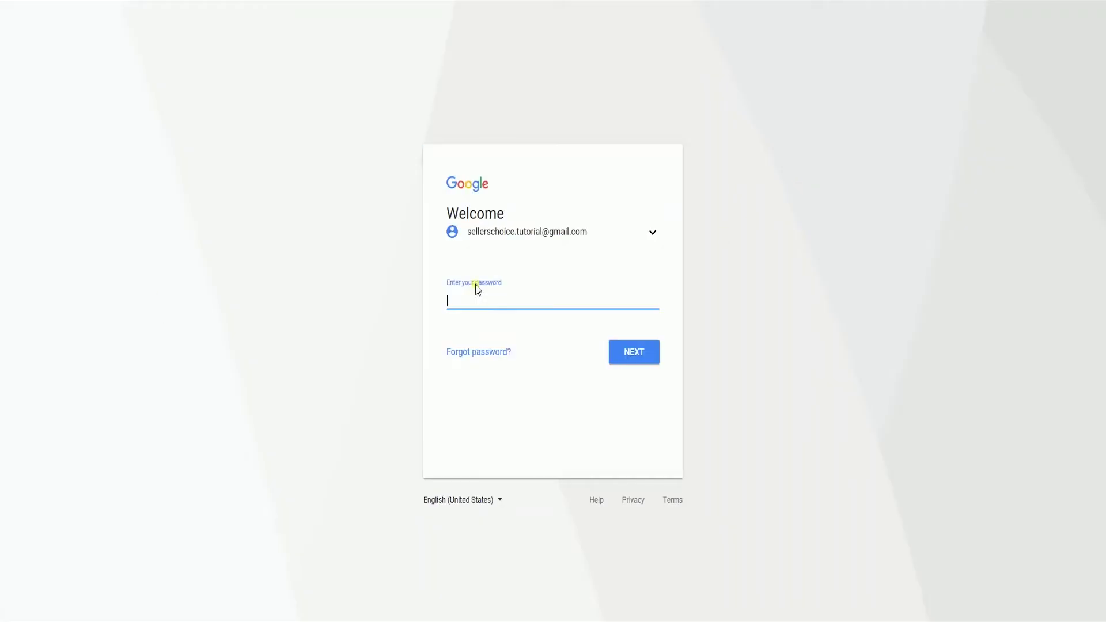
pyautogui.hotkey('ctrl', 'v')
pyautogui.press('Return')
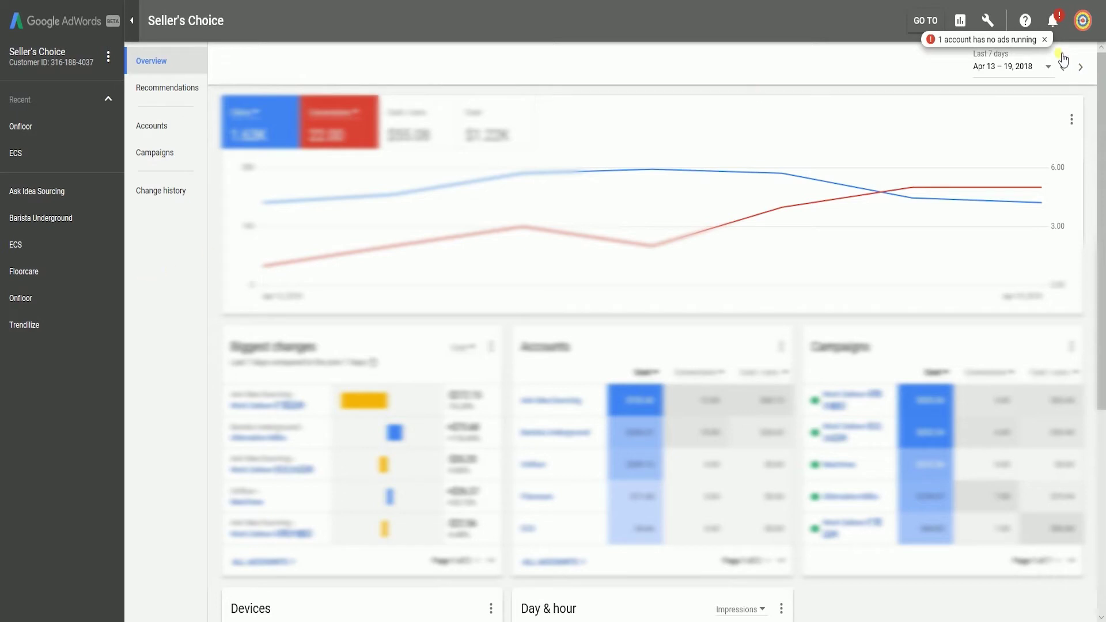
# - Under Tools > Conversions, add a new Website conversion action
pyautogui.click(990, 18)
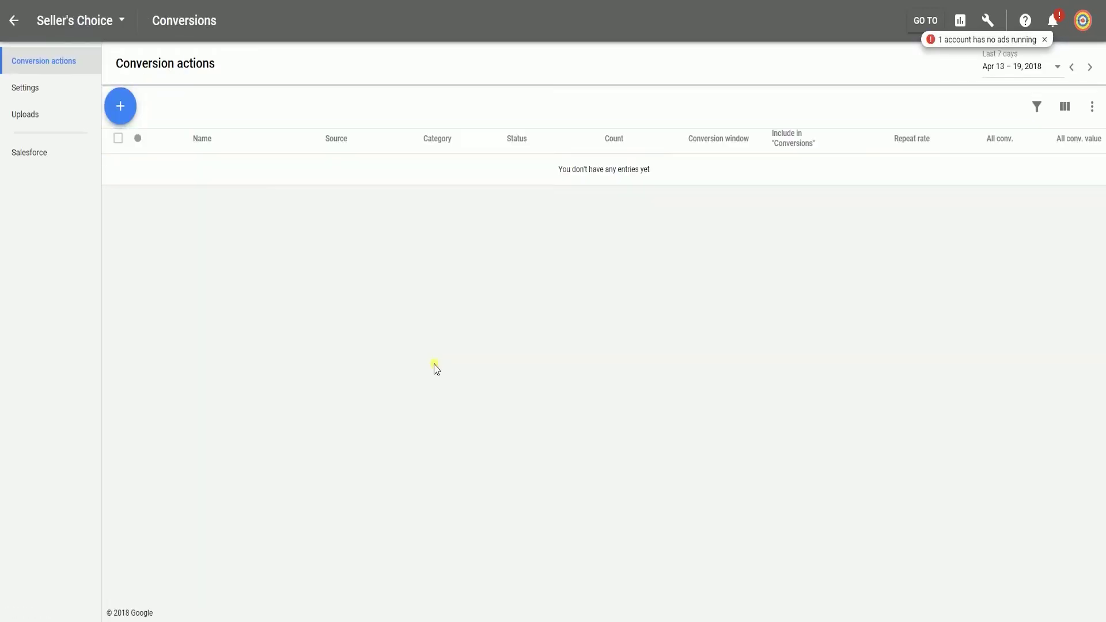
pyautogui.click(119, 112)
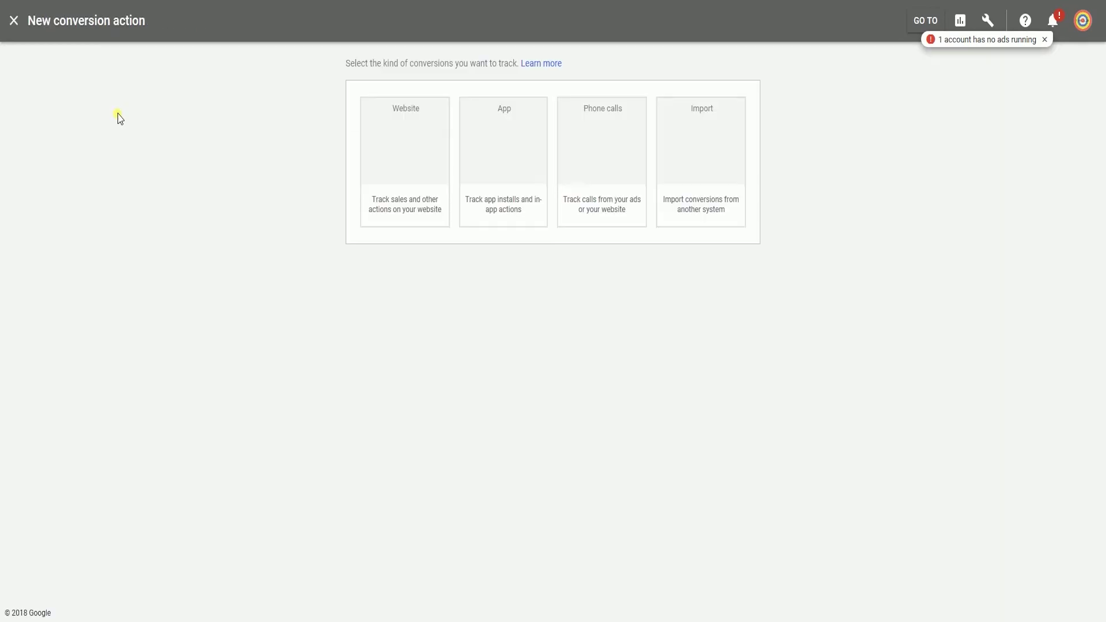
pyautogui.click(400, 188)
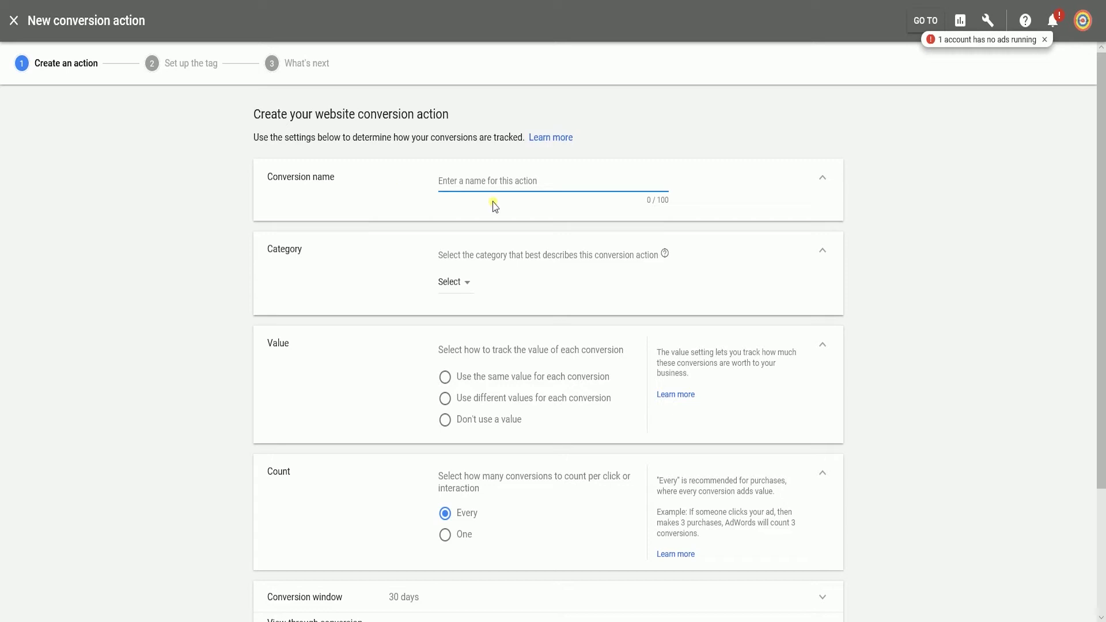
# - Create 'Sales Conversion' with category Purchase/Sale and different values for each conversion
pyautogui.click(494, 181)
pyautogui.write('Sales Conversion')
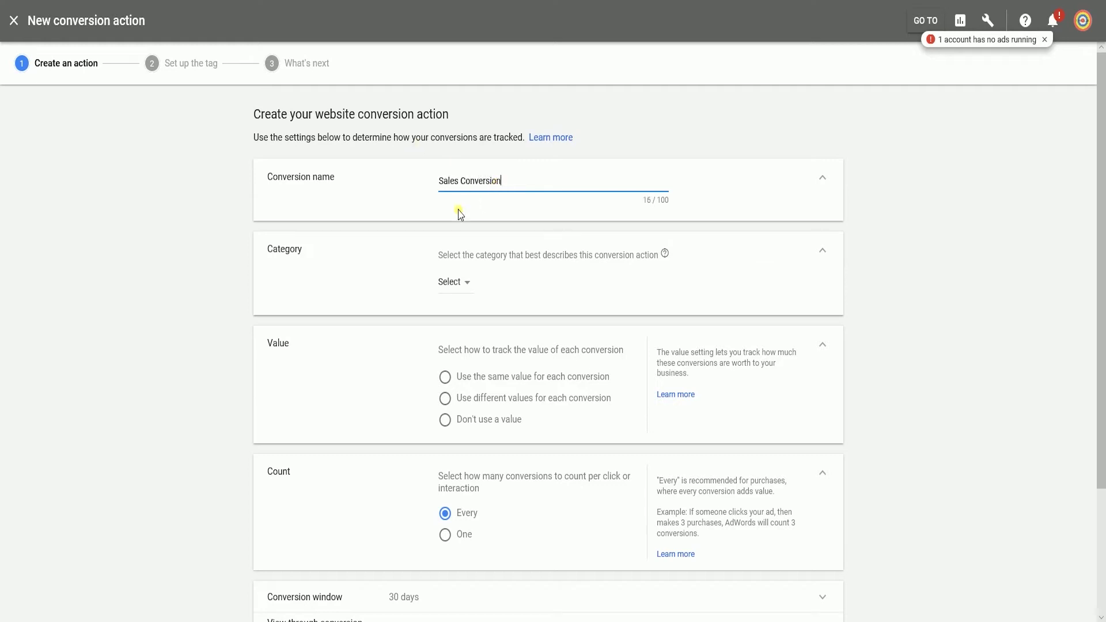
pyautogui.click(452, 285)
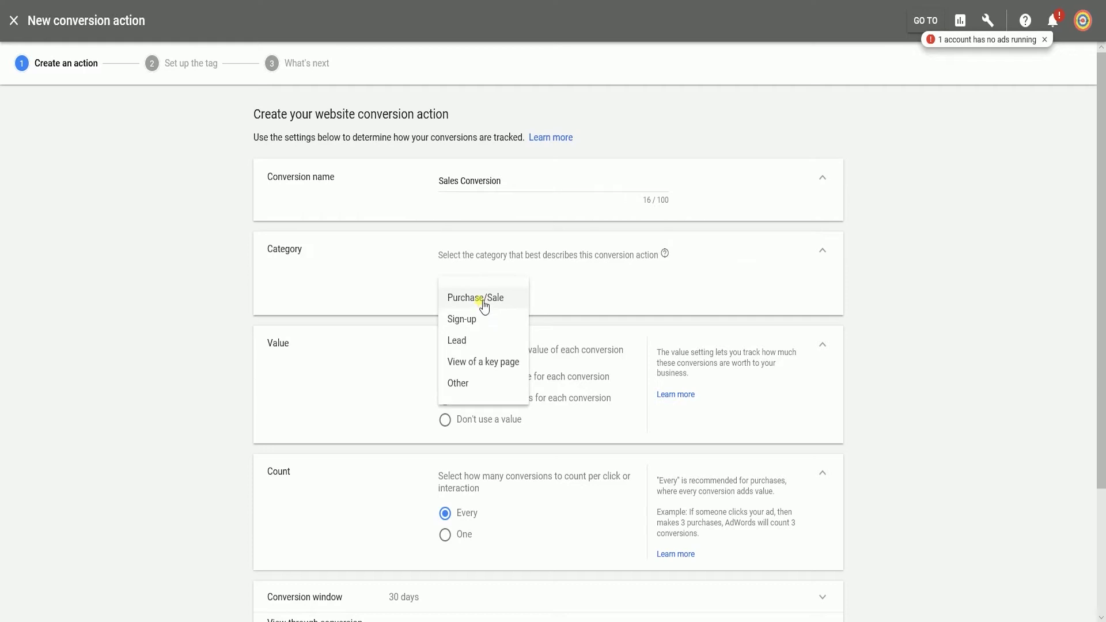
pyautogui.click(486, 297)
pyautogui.scroll(-2, 331, 324)
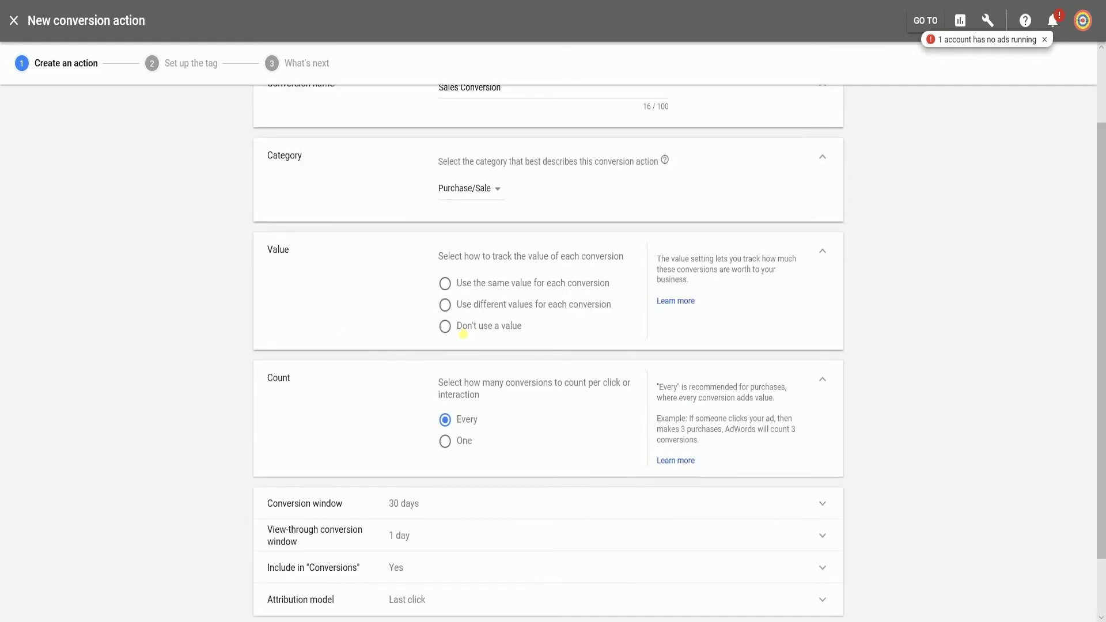
pyautogui.click(473, 290)
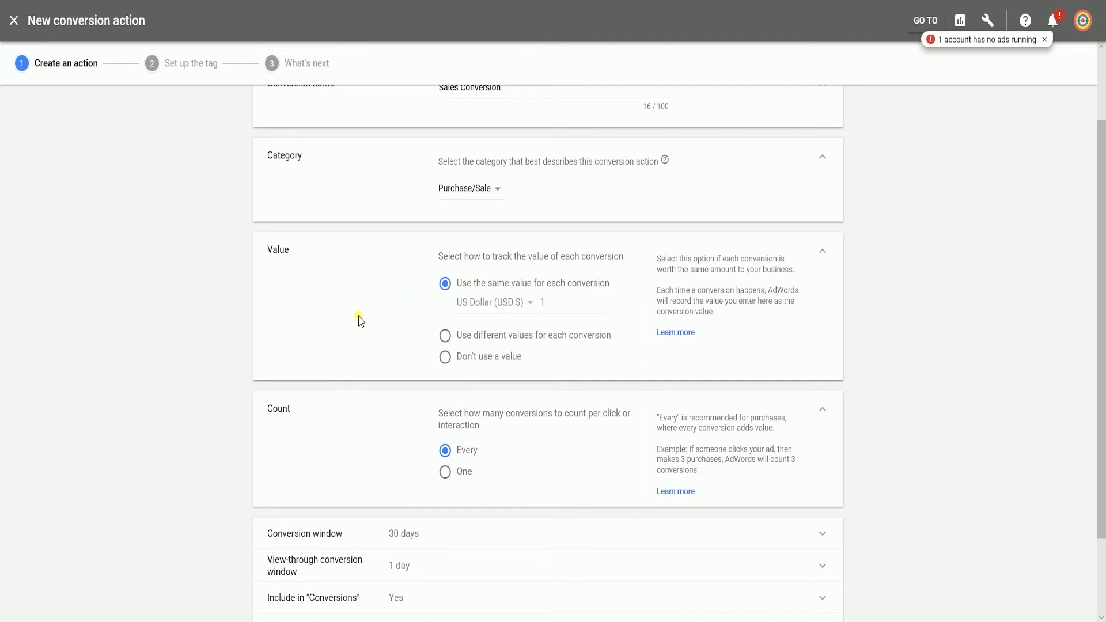
pyautogui.click(458, 344)
pyautogui.scroll(-3, 372, 324)
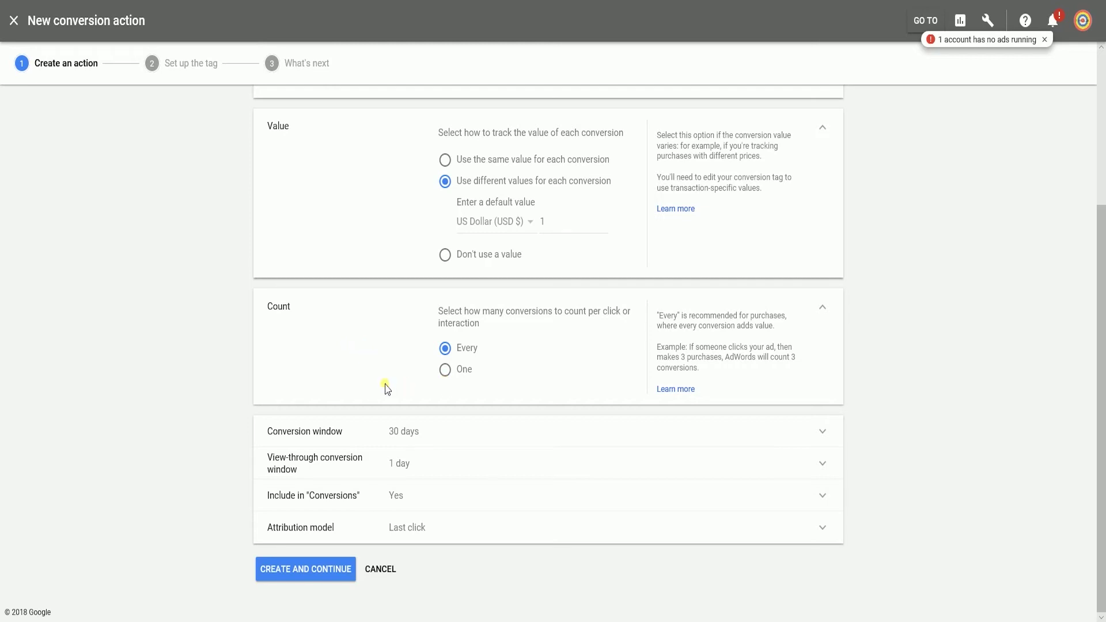
pyautogui.click(299, 570)
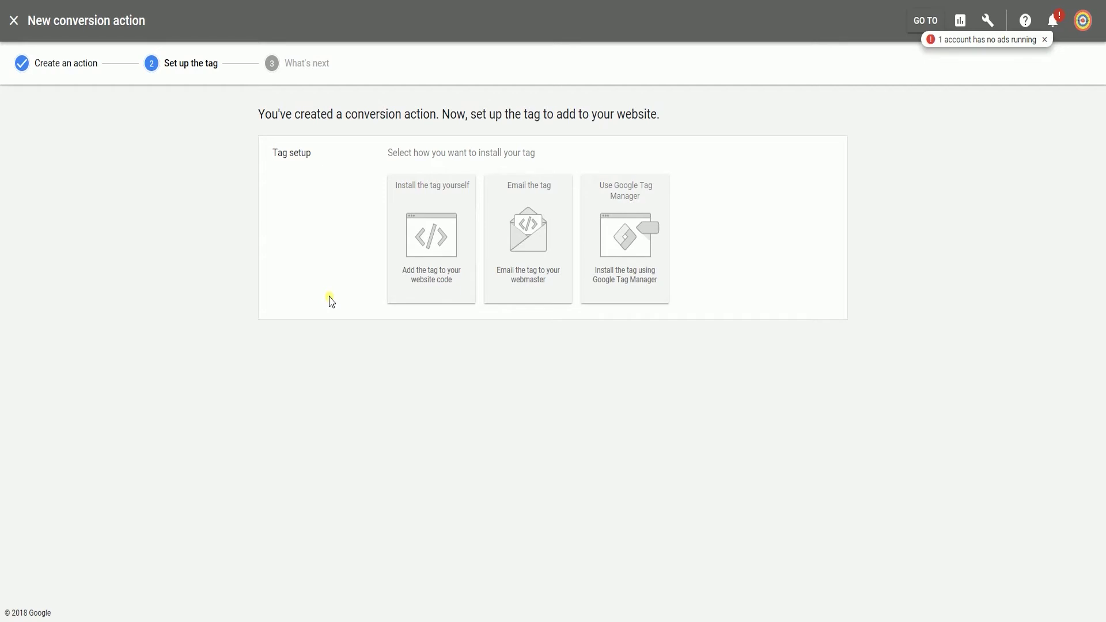
# - Choose Install the tag yourself and select the global site tag code
pyautogui.click(427, 282)
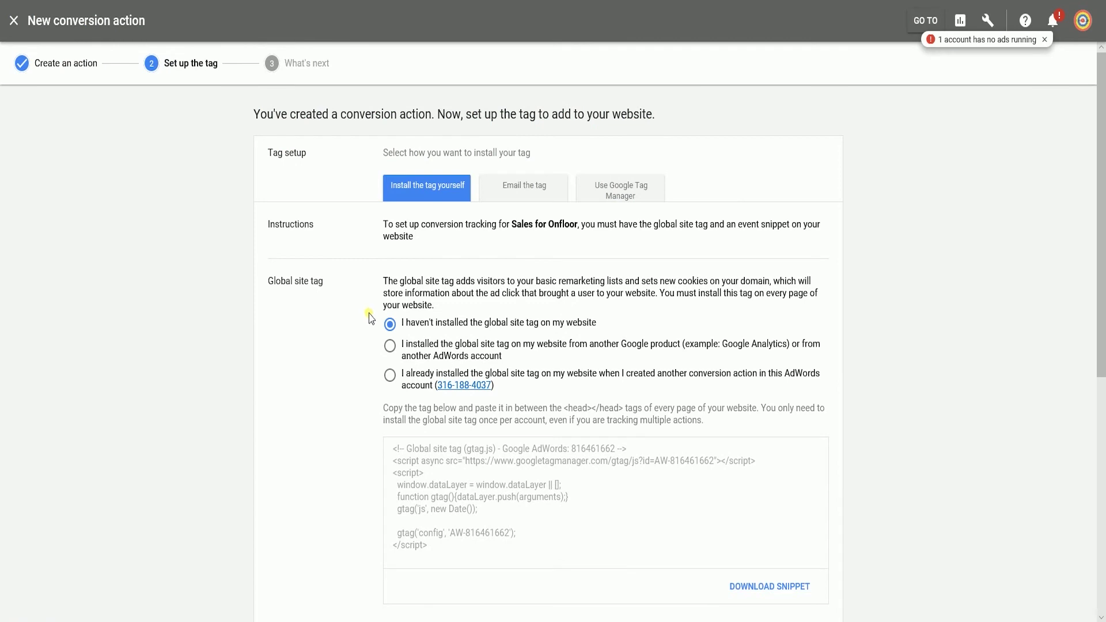
pyautogui.moveTo(414, 225); pyautogui.dragTo(372, 224)
pyautogui.click(375, 221)
pyautogui.scroll(-2, 333, 261)
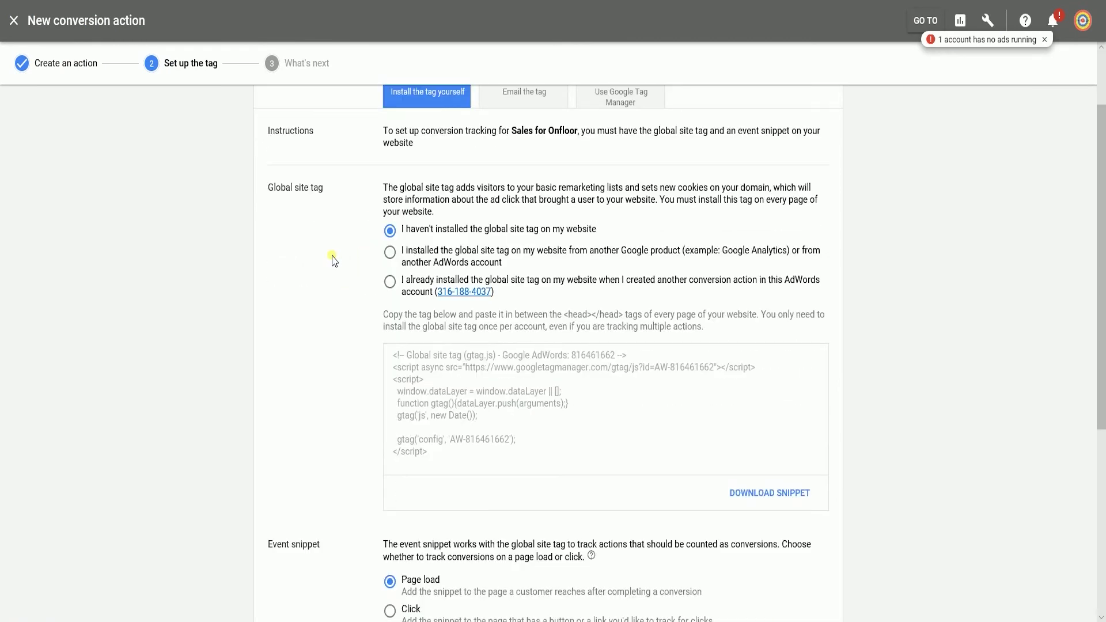
pyautogui.moveTo(461, 470); pyautogui.dragTo(376, 361)
pyautogui.hotkey('ctrl', 'c')
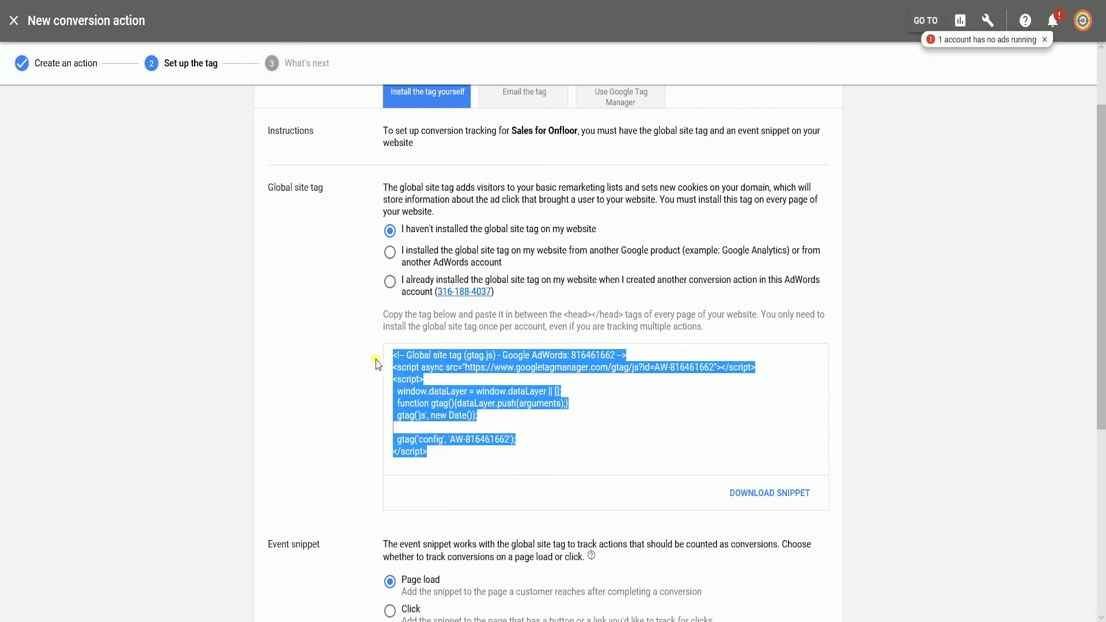
# - Paste the global site tag into a new Notepad document, then return to AdWords
pyautogui.press('super+r')
pyautogui.write('notepad')
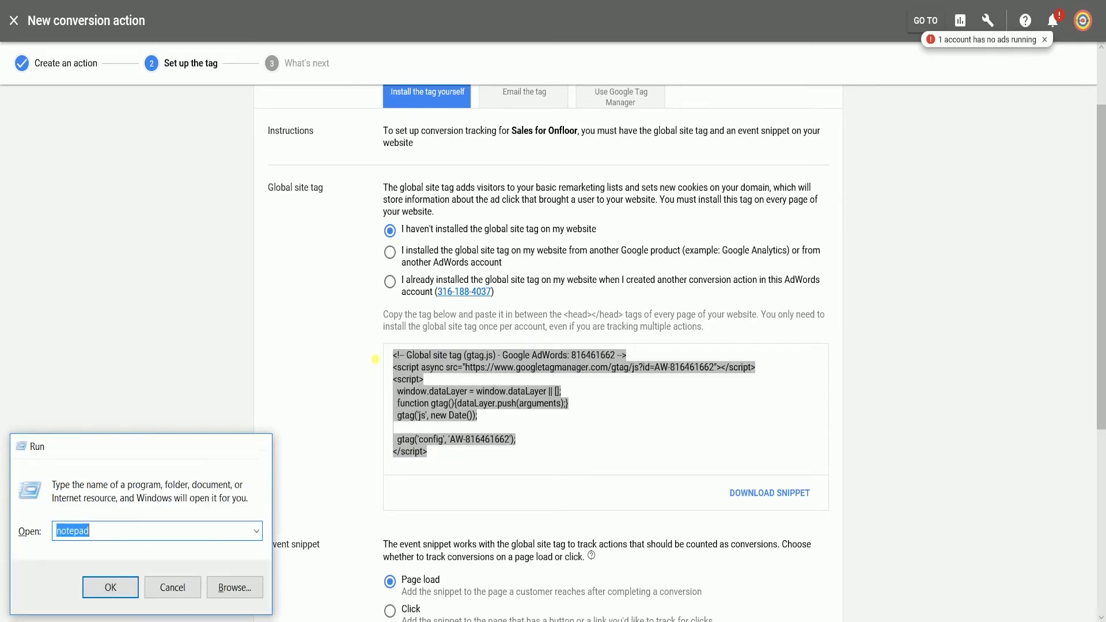
pyautogui.press('Return')
pyautogui.hotkey('ctrl', 'v')
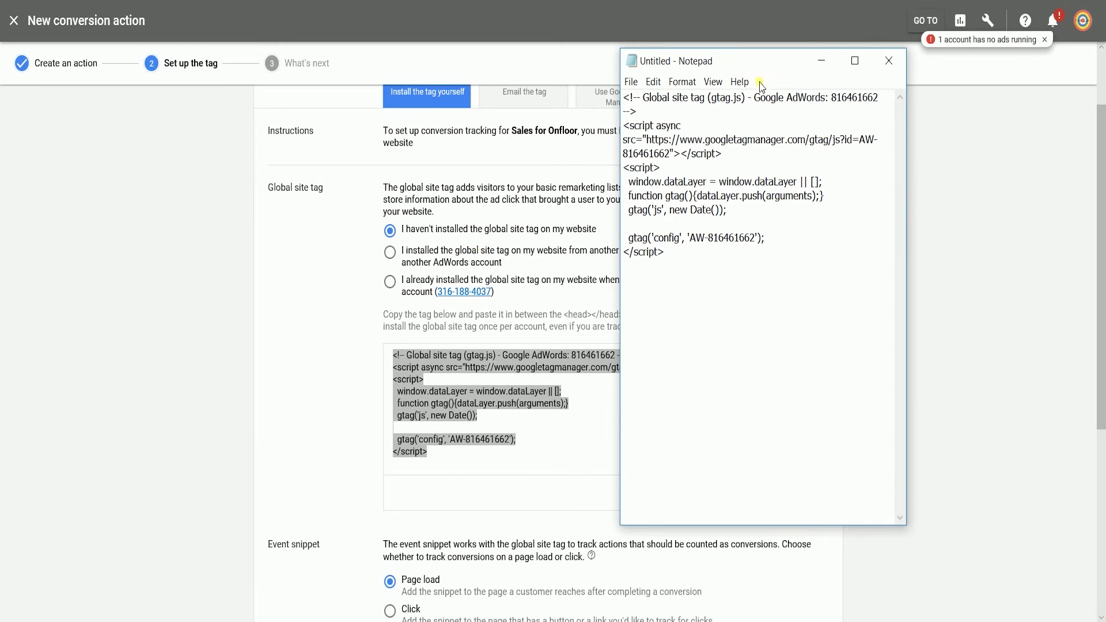
pyautogui.moveTo(765, 57); pyautogui.dragTo(942, 62)
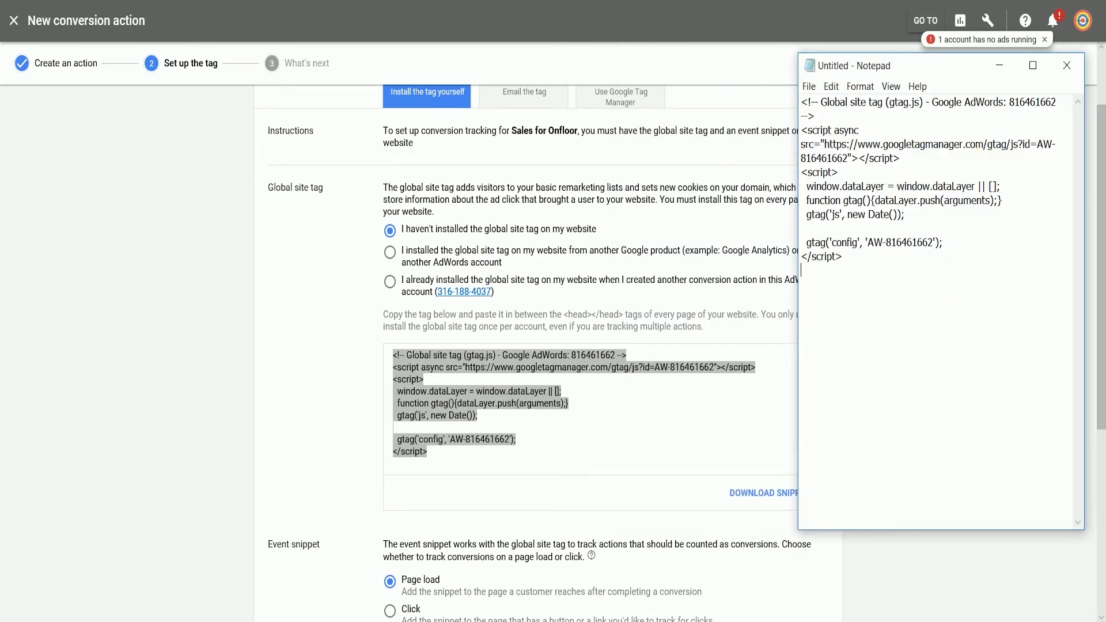
pyautogui.click(194, 419)
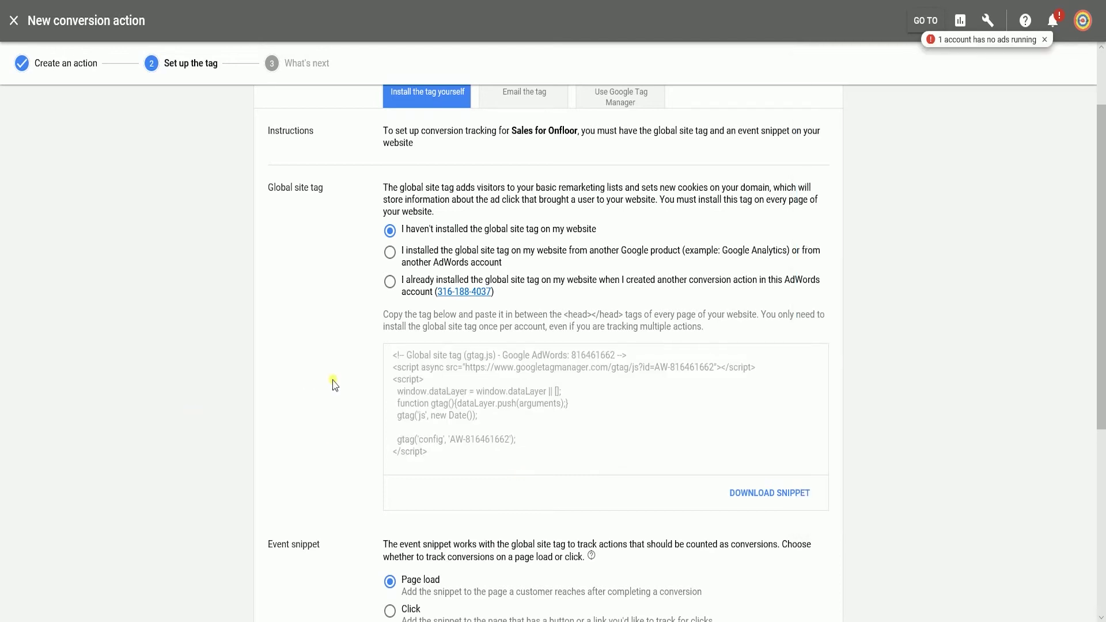
# - Copy the event snippet into Notepad below the global site tag
pyautogui.scroll(-5, 334, 385)
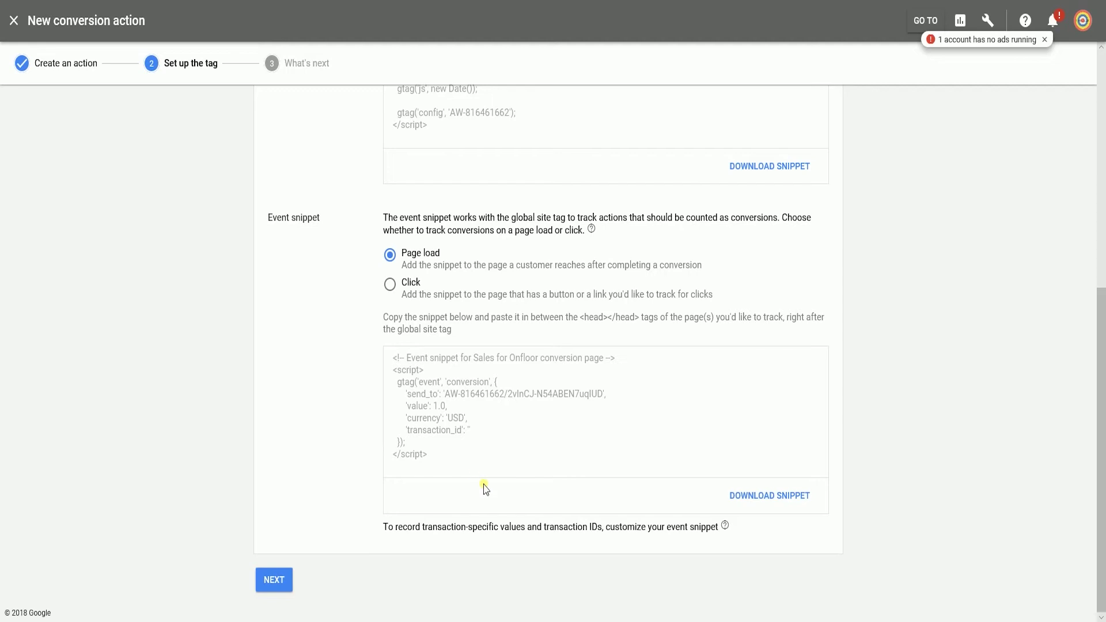
pyautogui.moveTo(469, 464); pyautogui.dragTo(363, 354)
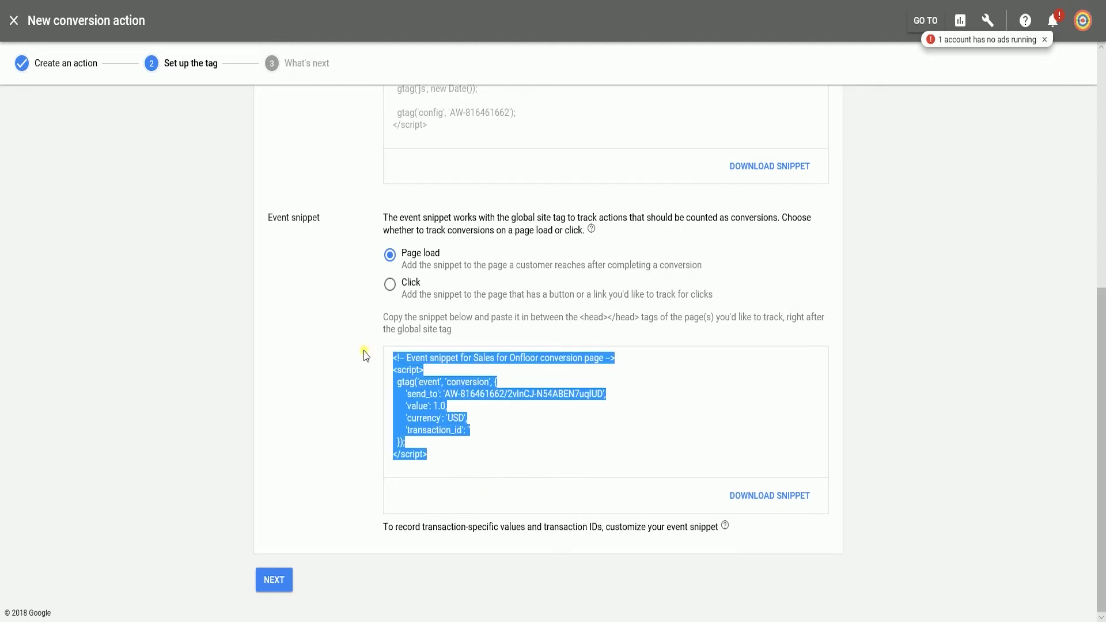
pyautogui.hotkey('alt', 'Tab')
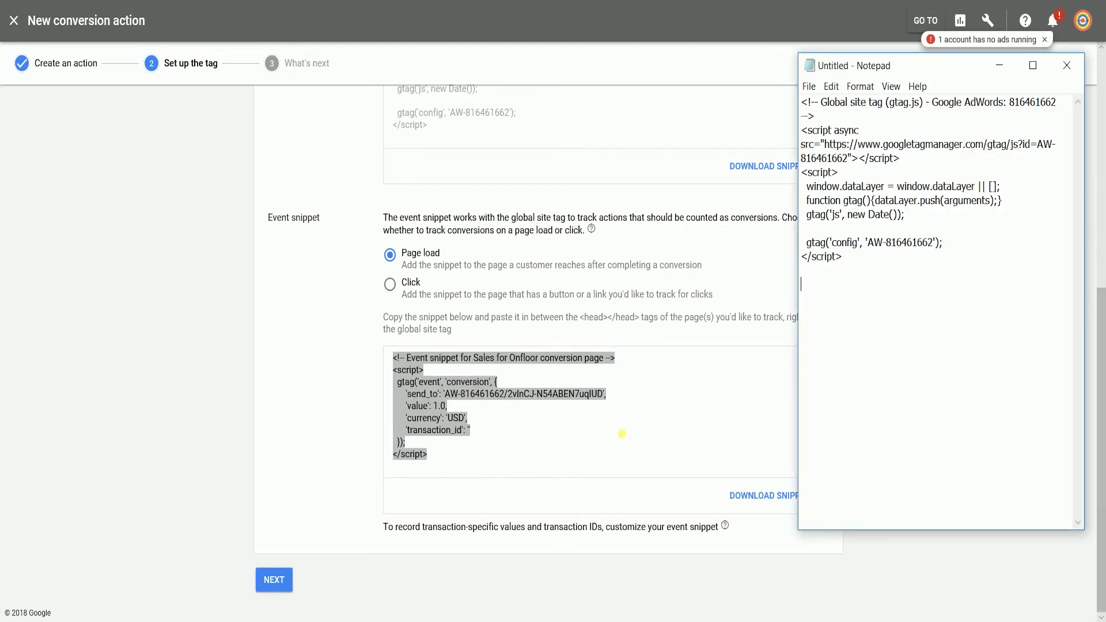
pyautogui.write("<!-- Event snippet for Sales for Onfloor conversion page --> <script>   gtag('event', 'conversion', {       'send_to': 'AW-816461662/2vInCJ-N54ABEN7uqIUD',       'value': 1.0,       'currency': 'USD',       'transaction_id': ''   }); </script>")
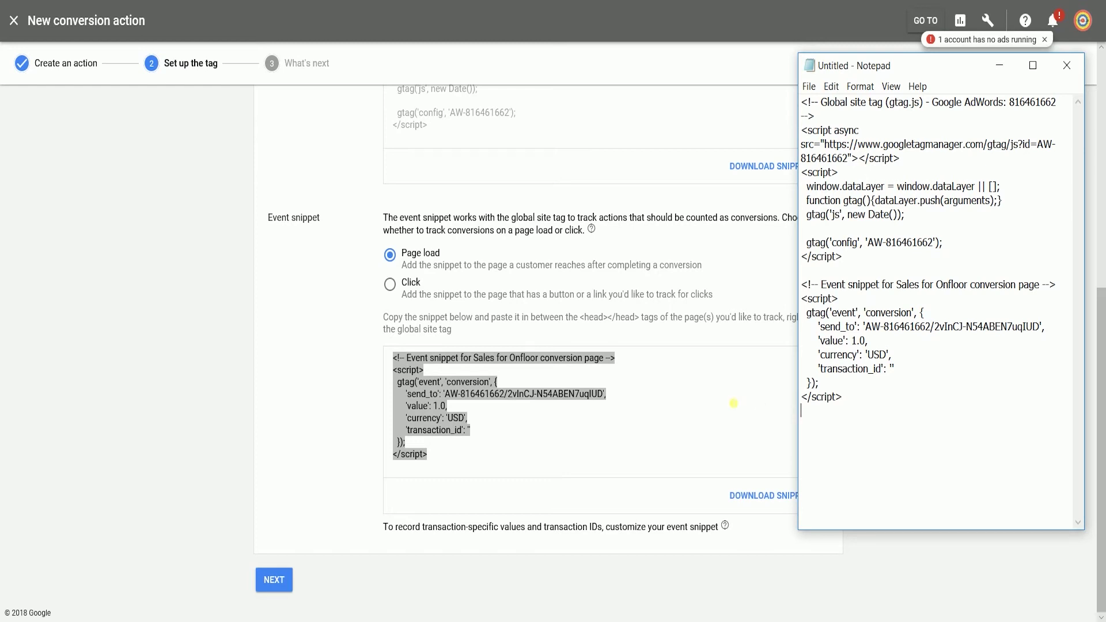
# - Complete the conversion action setup with Next and Done
pyautogui.click(279, 350)
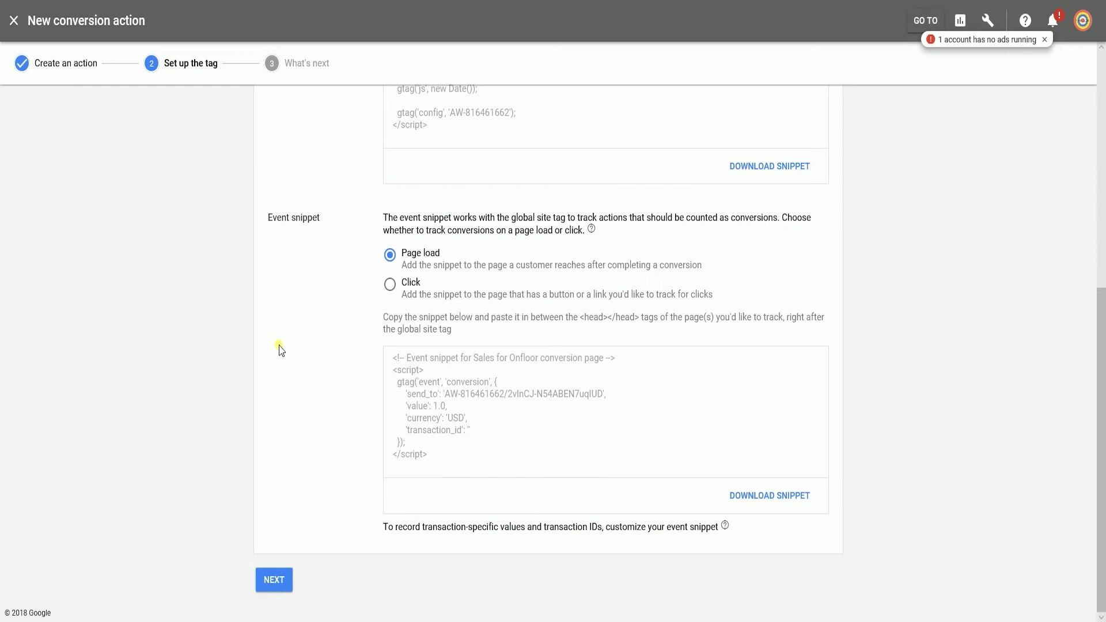
pyautogui.click(275, 582)
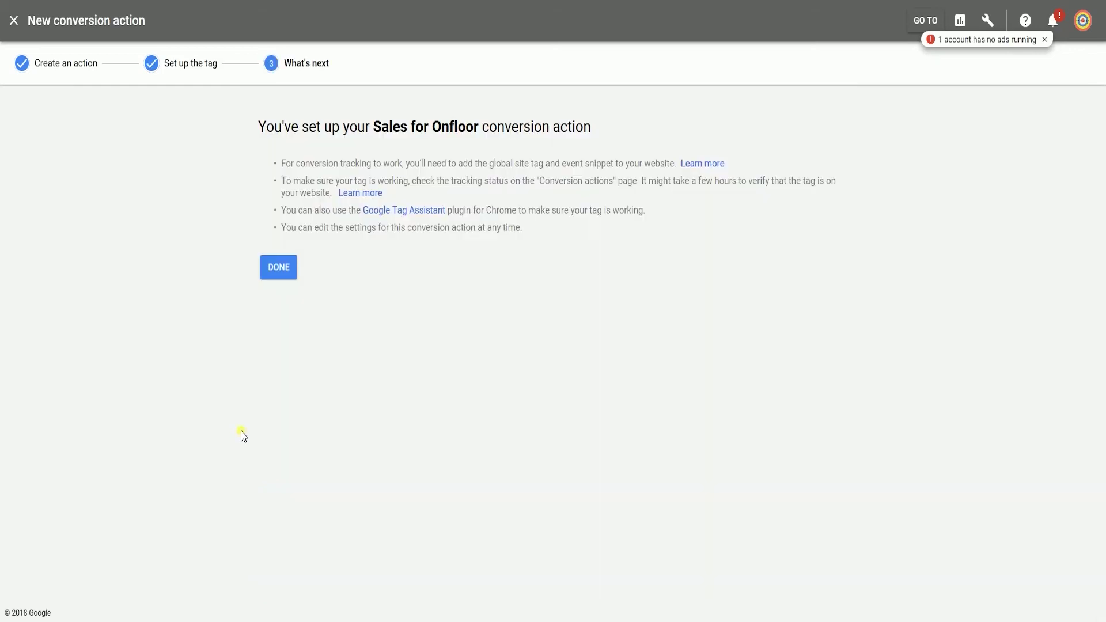
pyautogui.click(270, 270)
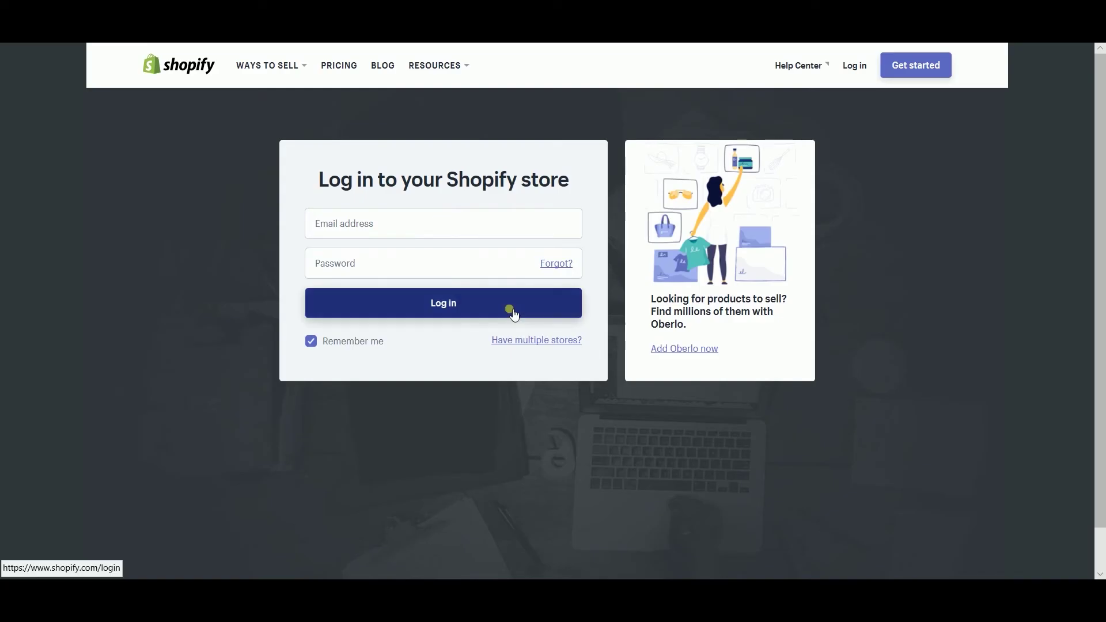
# - Log in to the Onfloor Shopify store with the account e-mail and password, then open Settings
pyautogui.click(506, 230)
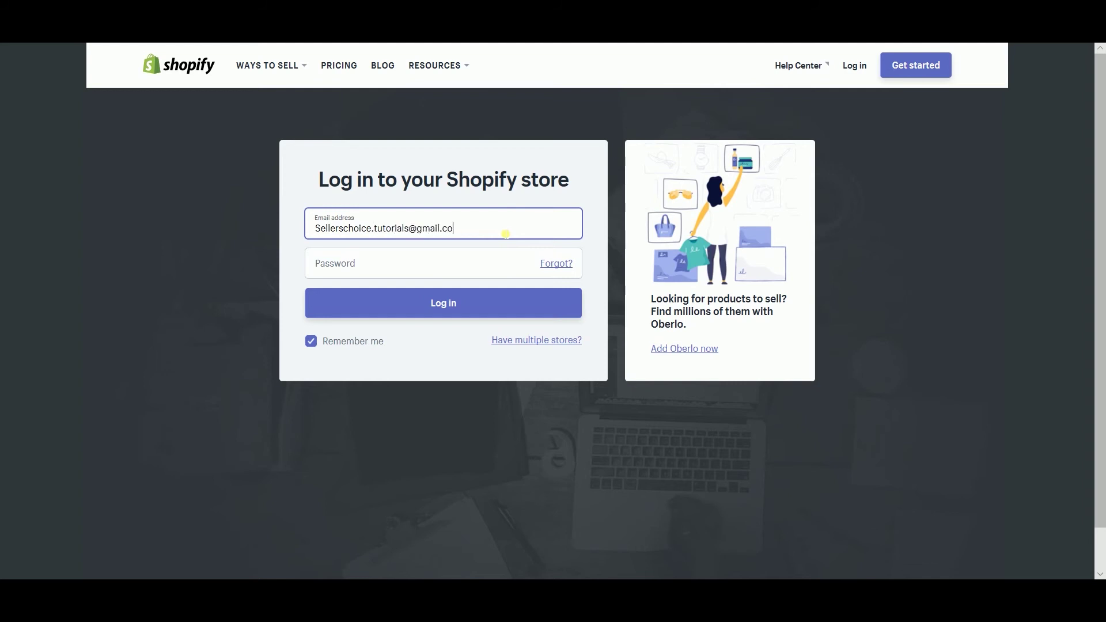
pyautogui.click(538, 267)
pyautogui.write('****************')
pyautogui.click(507, 310)
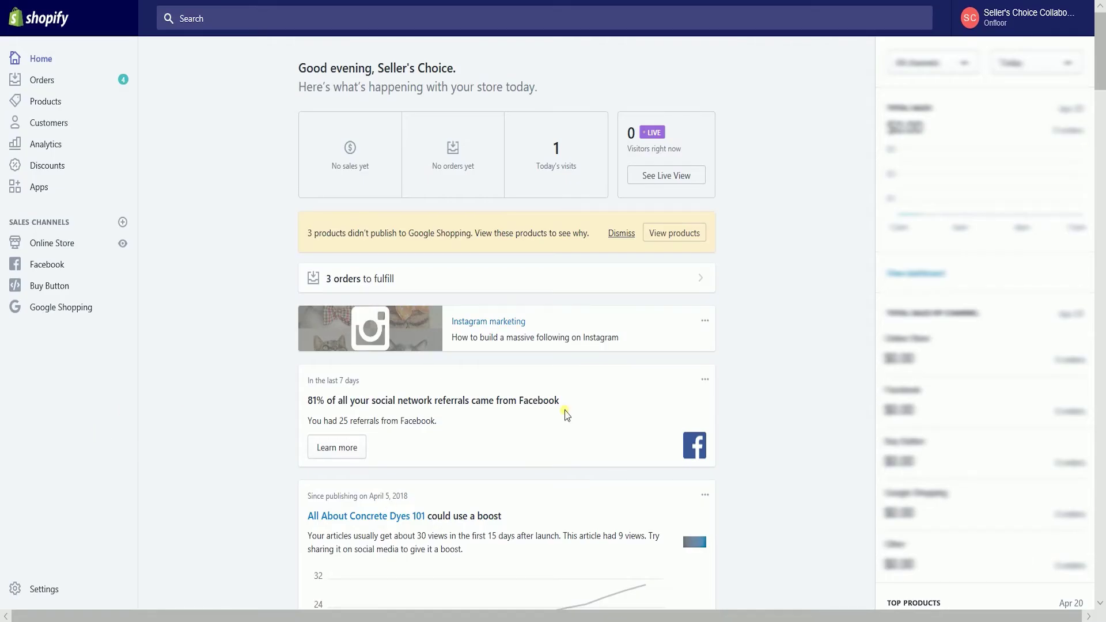
pyautogui.click(51, 589)
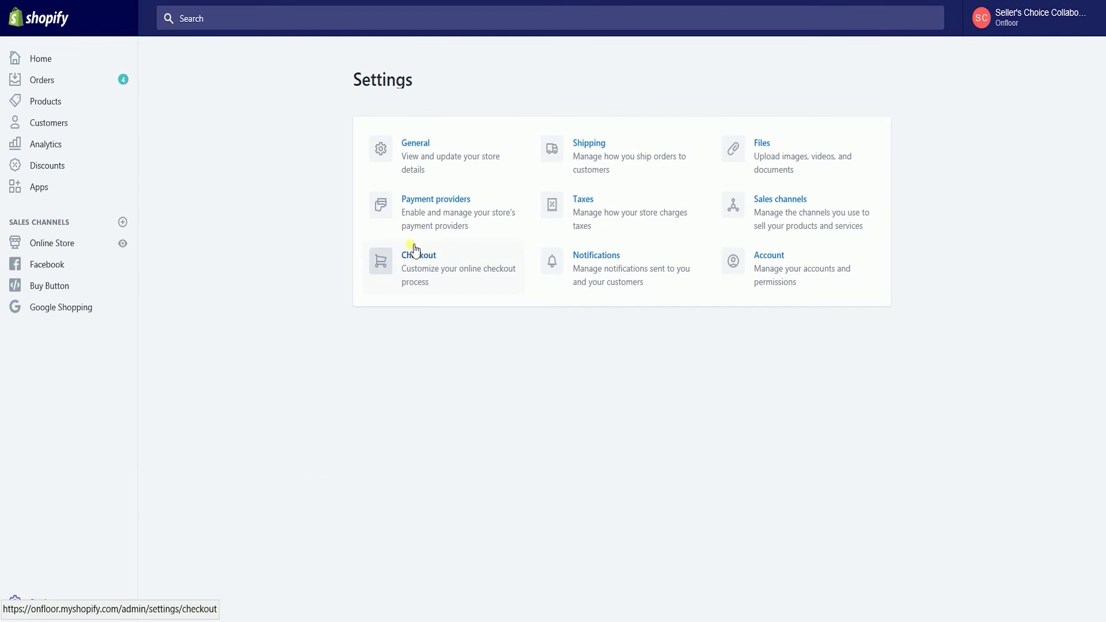
# - In Checkout settings, paste the AdWords gtag script into the Additional scripts box
pyautogui.click(414, 269)
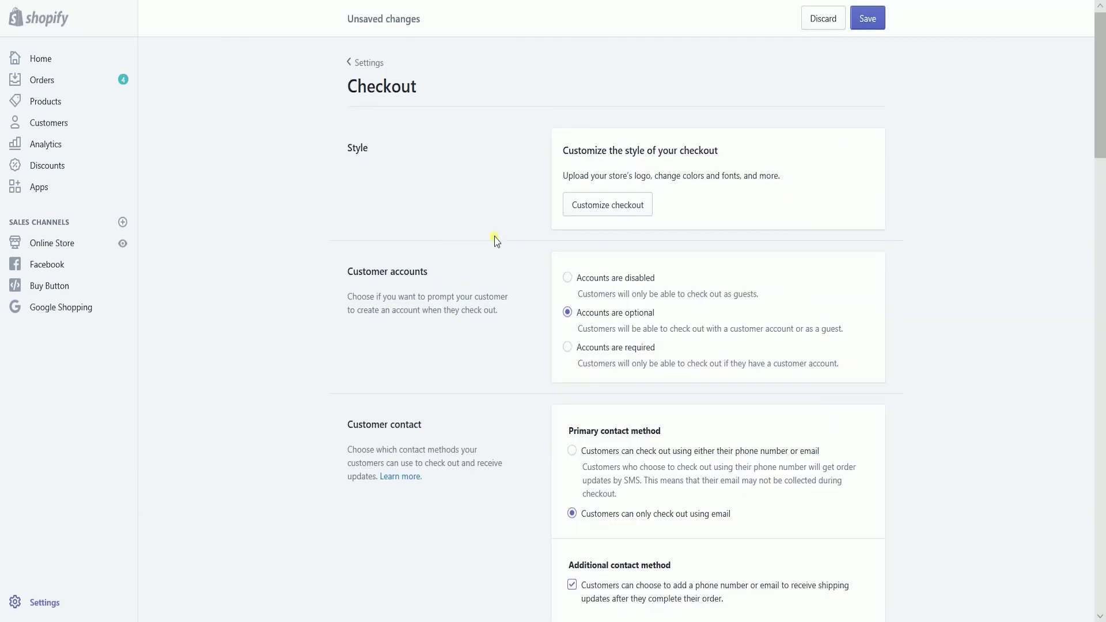
pyautogui.scroll(-20, 495, 239)
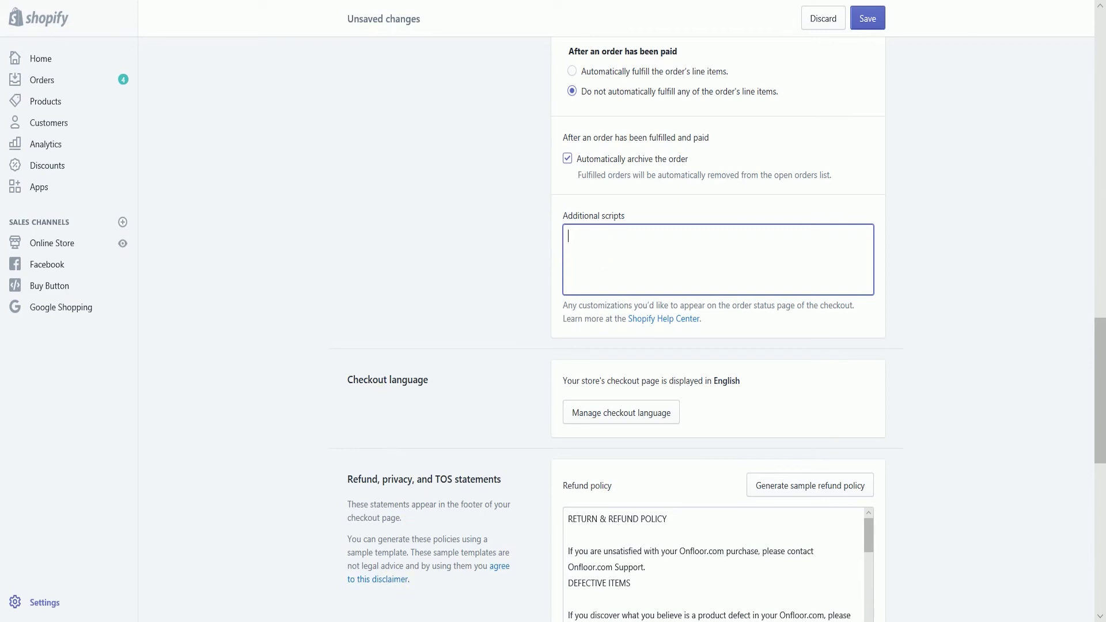
pyautogui.write("function gtag(){dataLayer.push(arguments);}   gtag('js', new Date());    gtag('config', 'AW-816461662'); </script>")
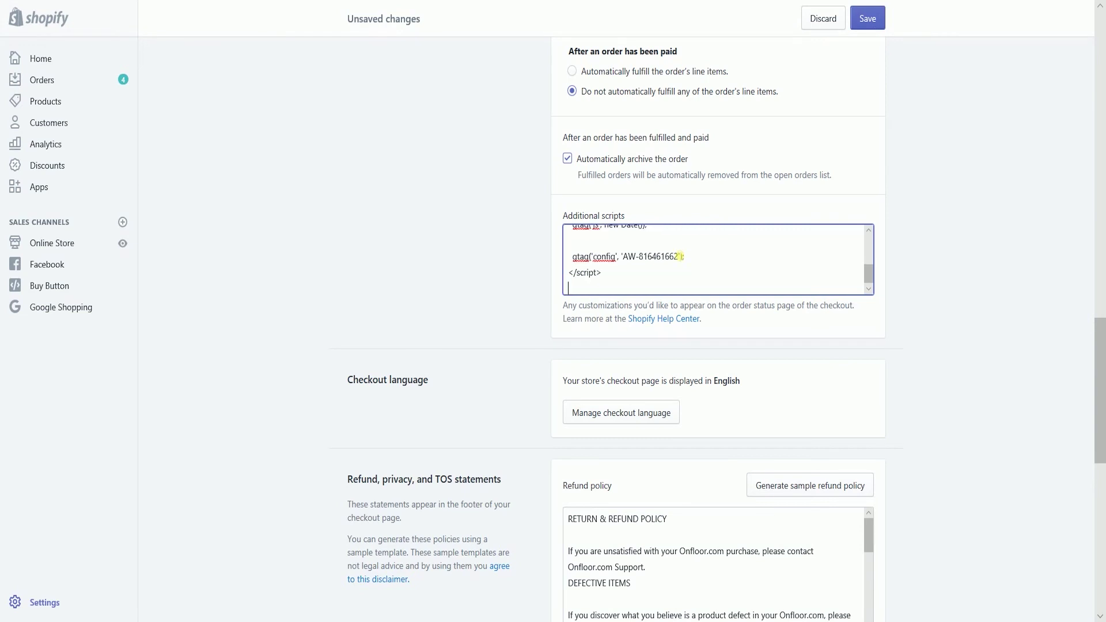
pyautogui.scroll(-5, 883, 373)
pyautogui.scroll(1, 920, 328)
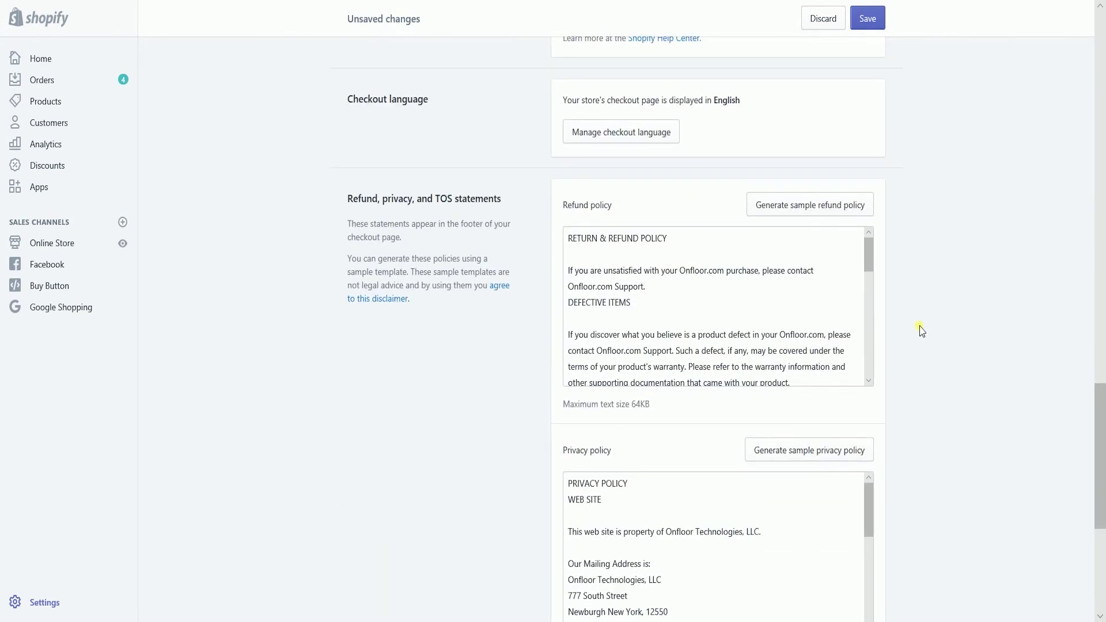
pyautogui.scroll(-6, 921, 329)
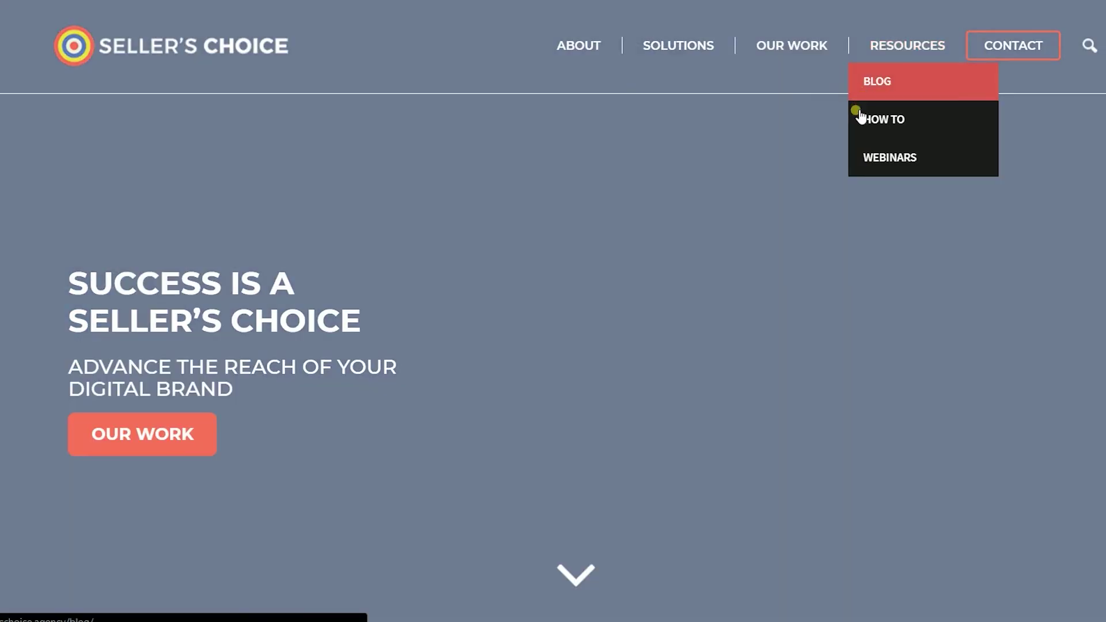
# - Open the How To page from the Resources menu and scroll through it
pyautogui.click(861, 118)
pyautogui.scroll(-5, 851, 196)
pyautogui.scroll(5, 917, 129)
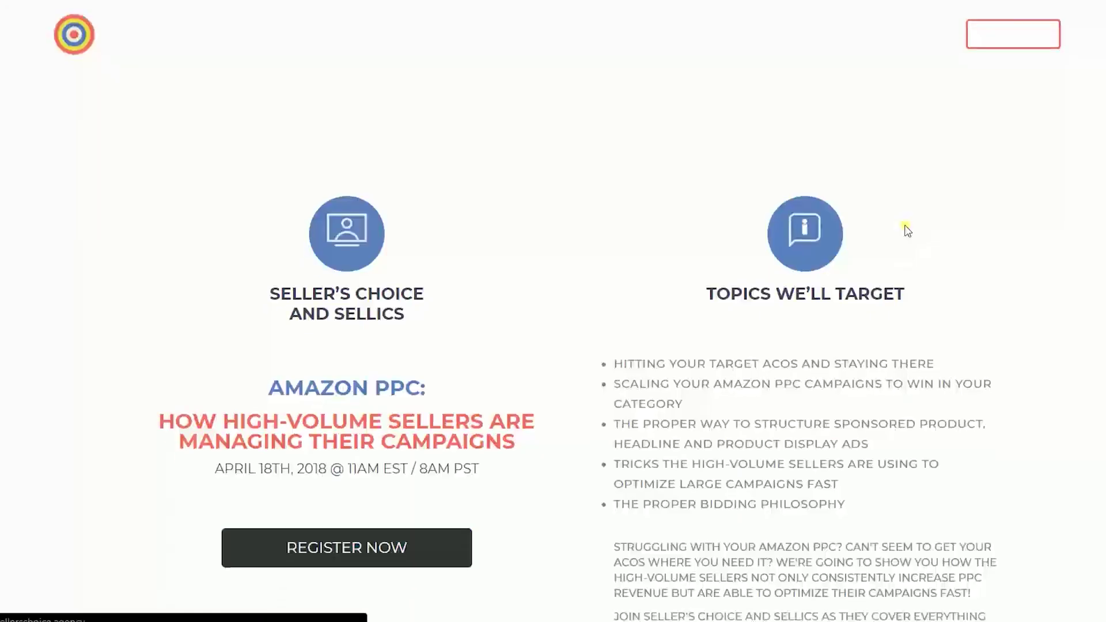
pyautogui.scroll(-7, 904, 227)
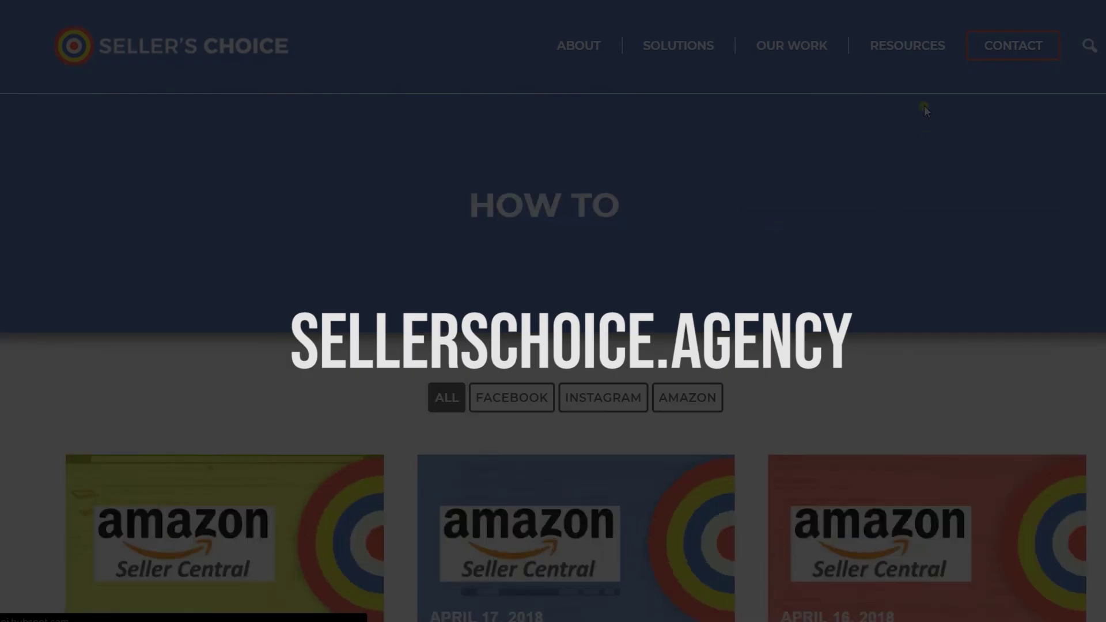
# - Go to the Blog page via Resources to view the latest article cards
pyautogui.moveTo(897, 56)
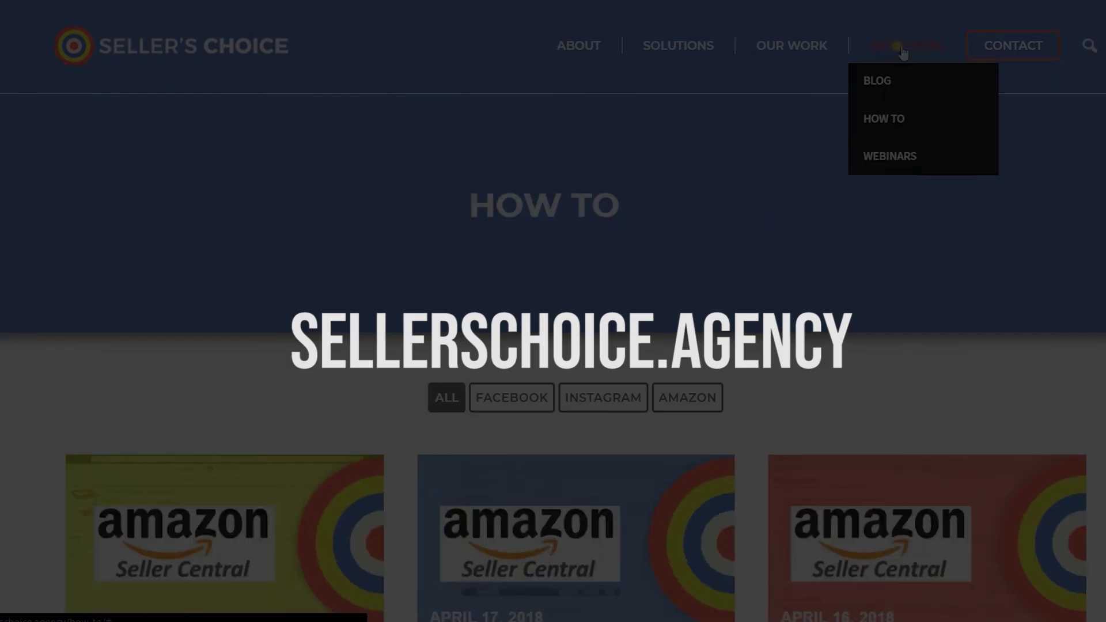
pyautogui.click(898, 99)
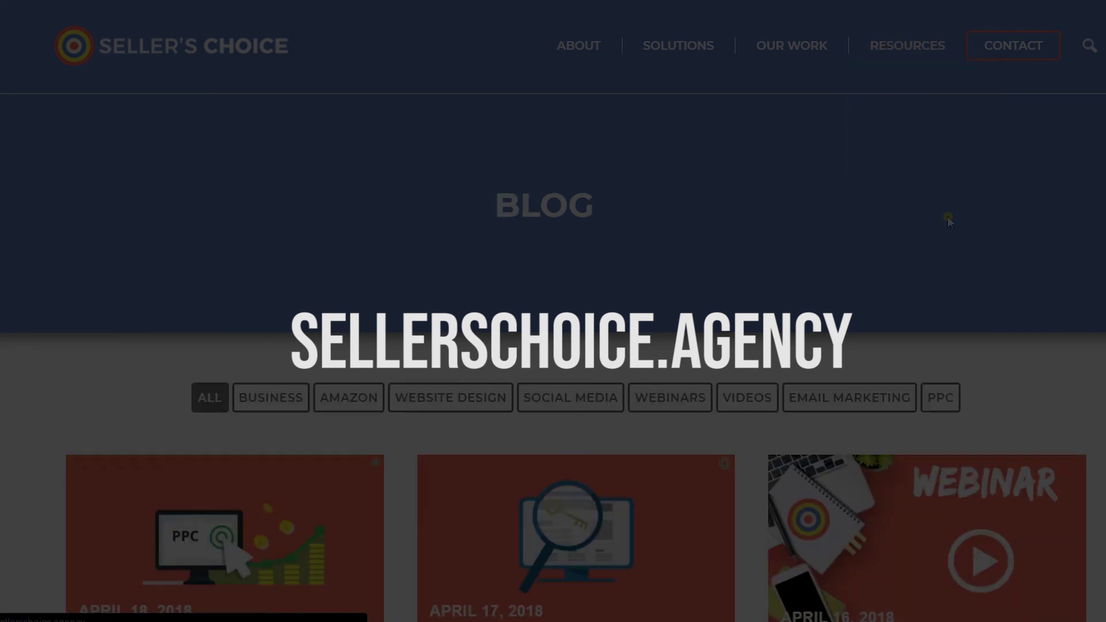
pyautogui.scroll(-7, 948, 217)
pyautogui.scroll(5, 949, 221)
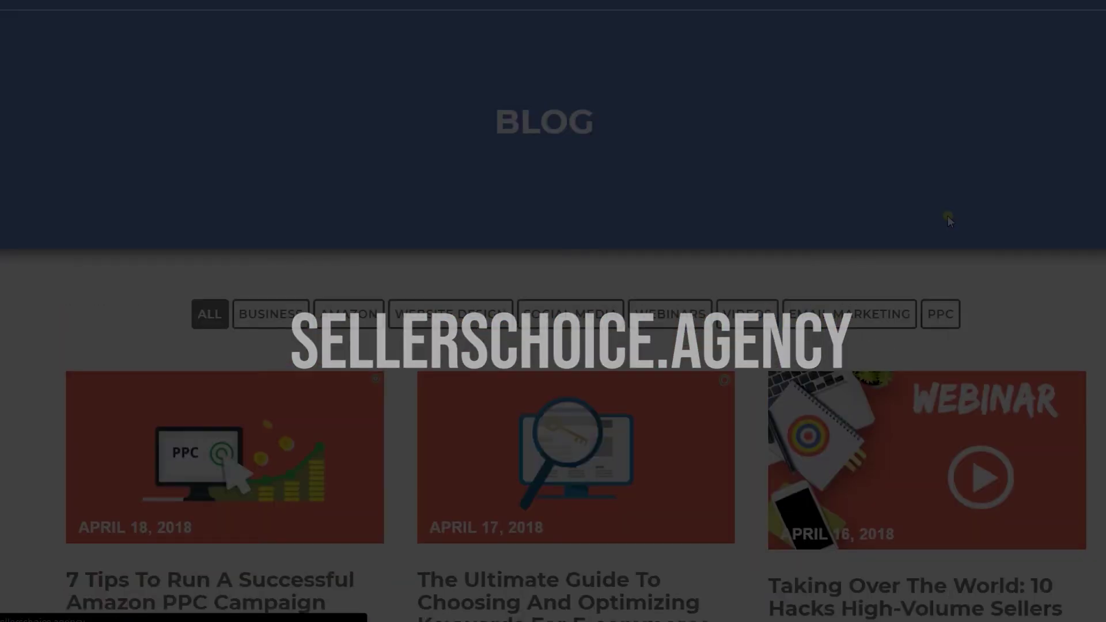